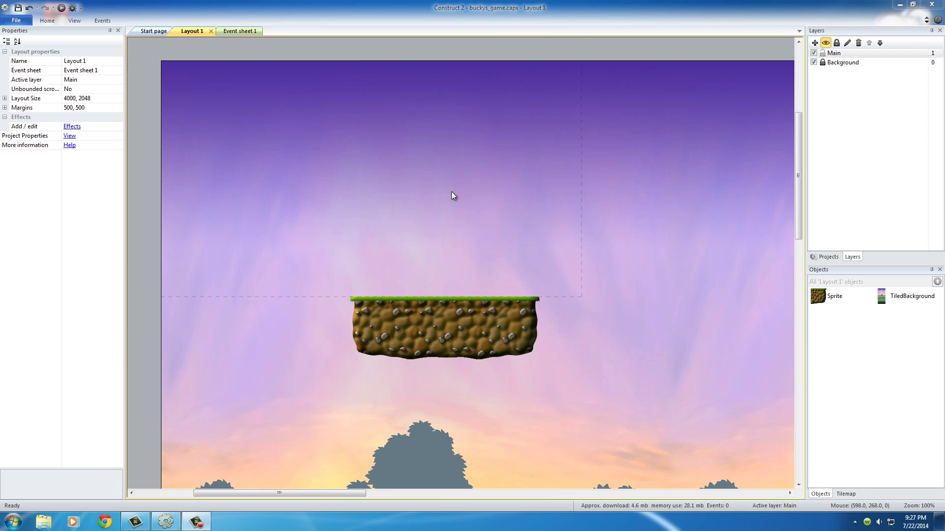
Insert a new Sprite object and place Sprite2 in the sky above the platform.
double_click(441, 200)
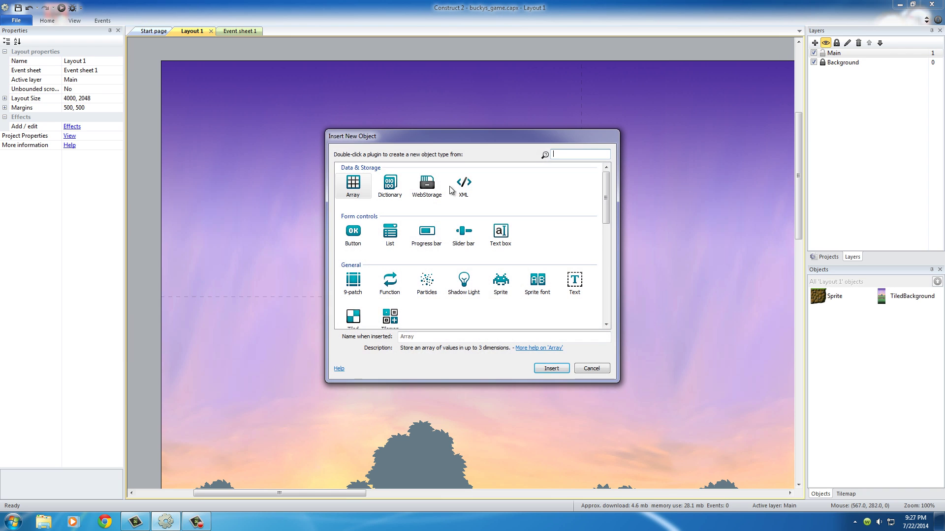
click(512, 284)
click(550, 370)
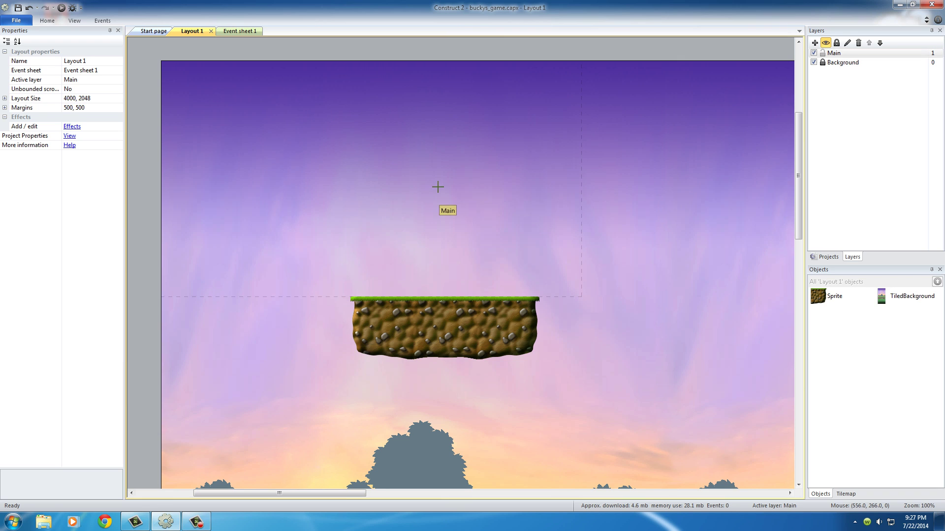
click(438, 174)
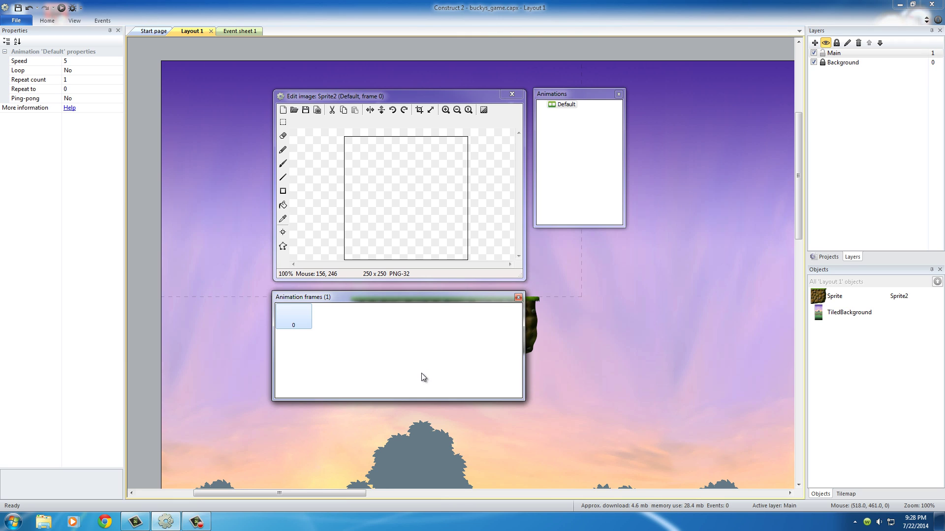
Bring up the add-frames context menu in Sprite2's Animation frames window.
right_click(399, 374)
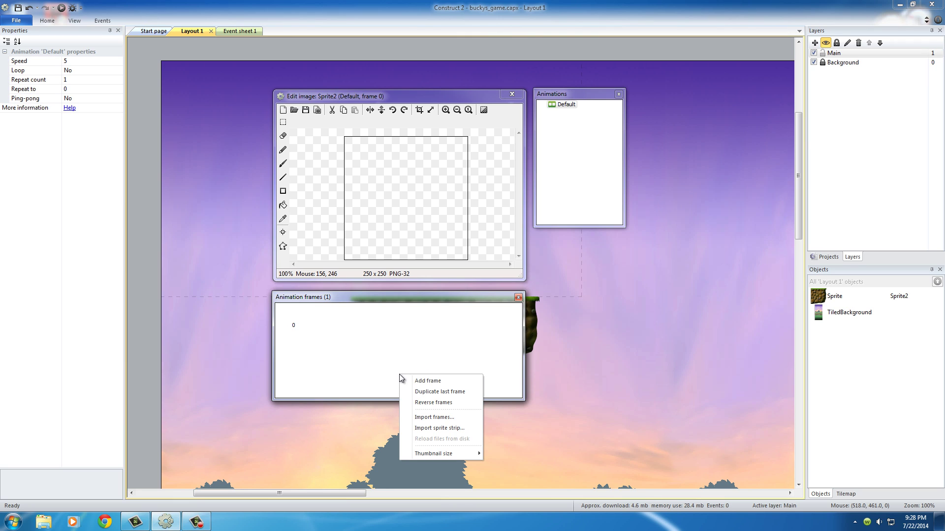
Start Import sprite strip and browse to mediaBundle > Sprites > Jungle Platformer > Player.
click(441, 428)
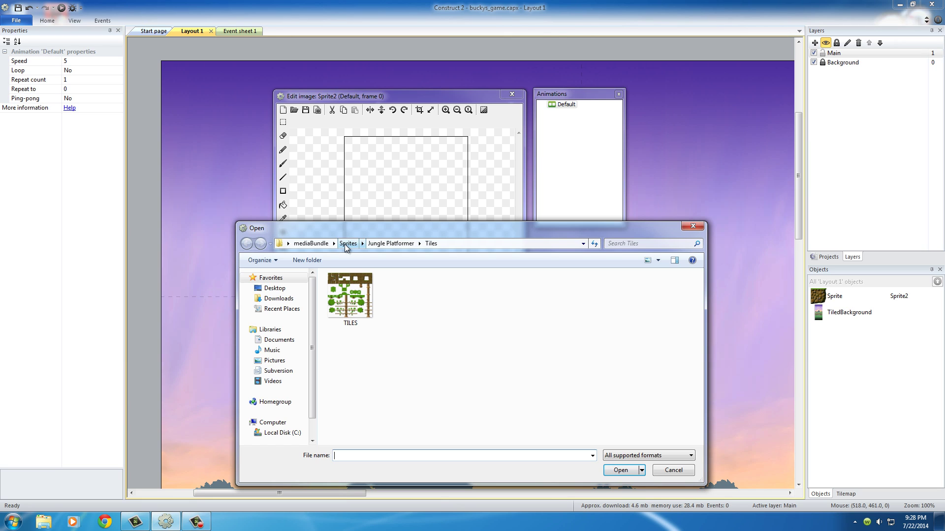
click(348, 244)
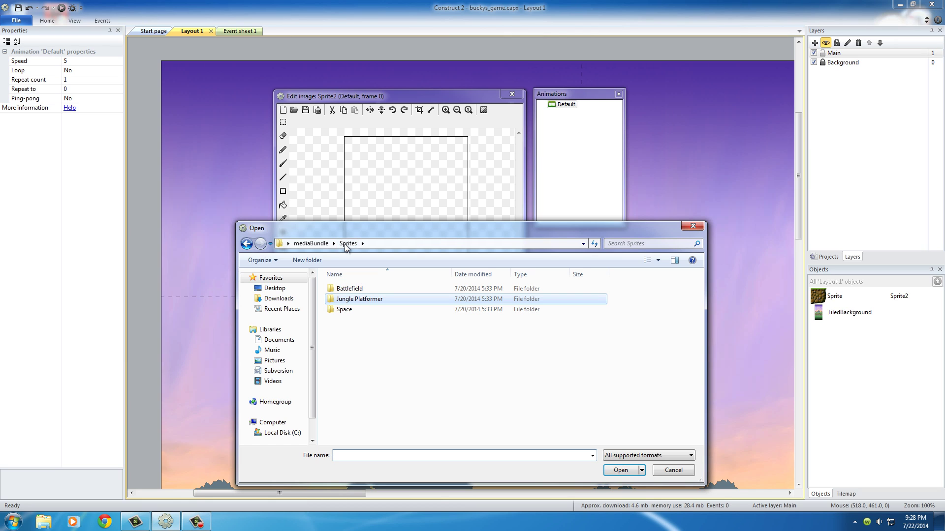
double_click(336, 299)
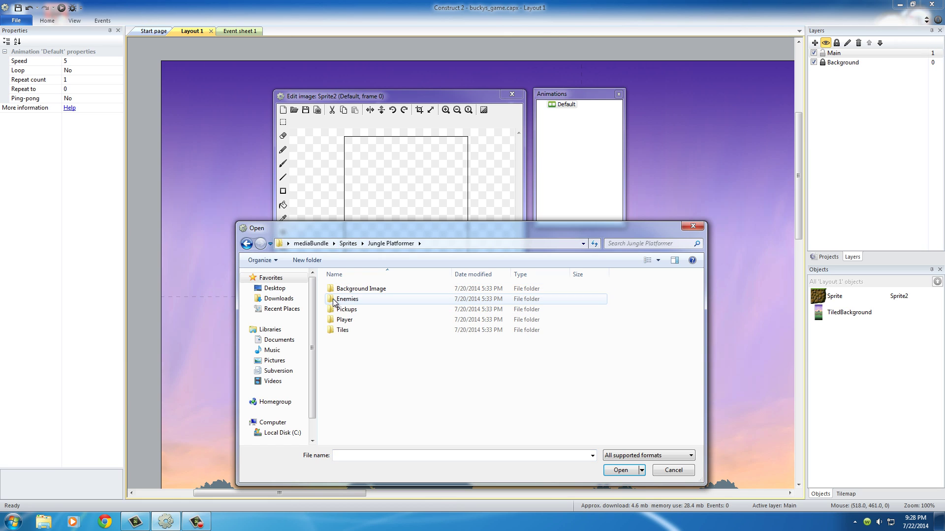
click(314, 243)
double_click(332, 320)
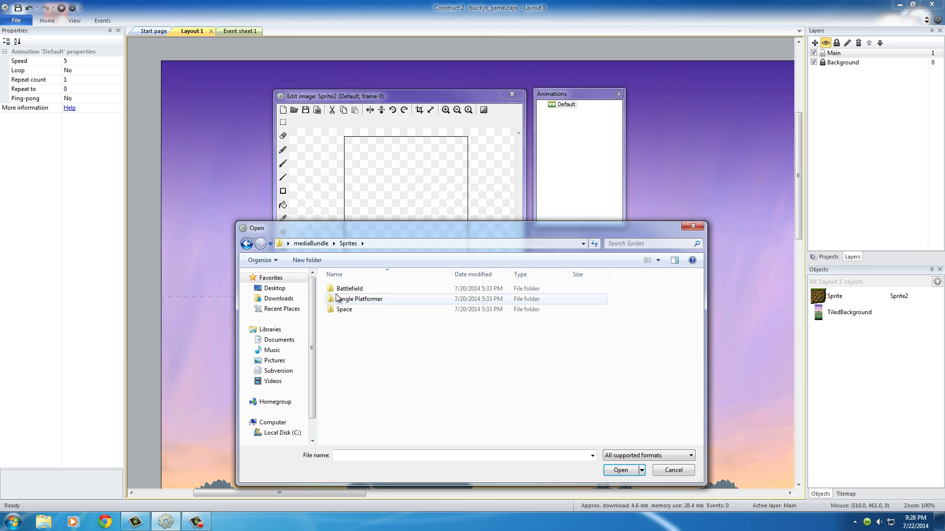
double_click(331, 301)
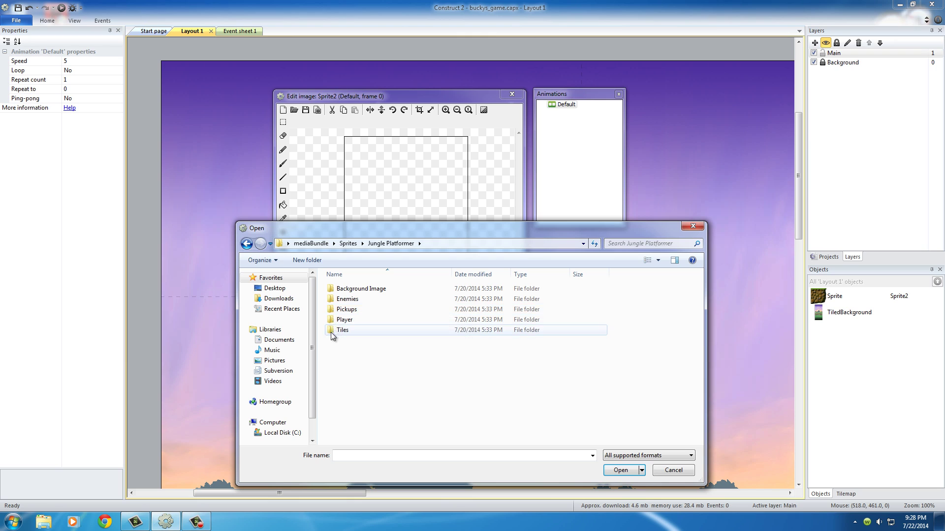
click(332, 321)
double_click(331, 320)
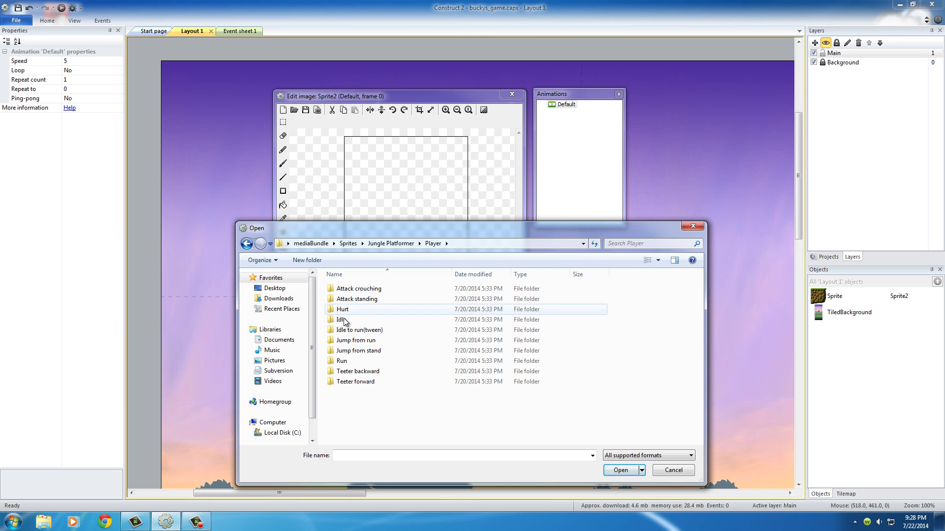
Open the Idle folder and select the Idle sprite strip file.
click(344, 362)
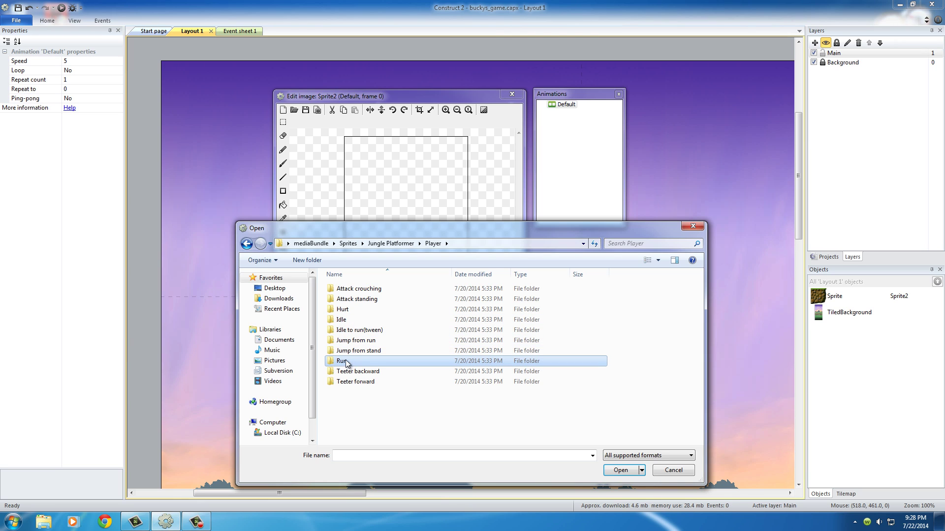
click(348, 350)
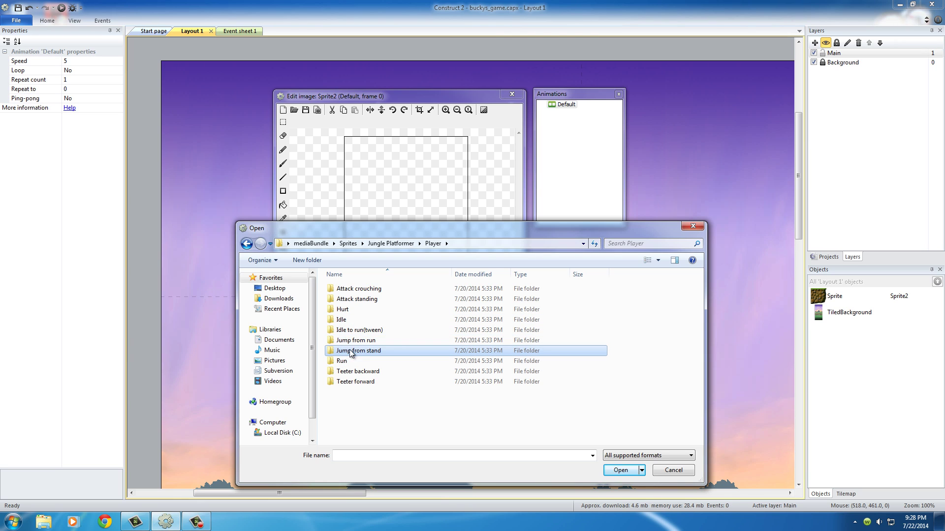
click(332, 323)
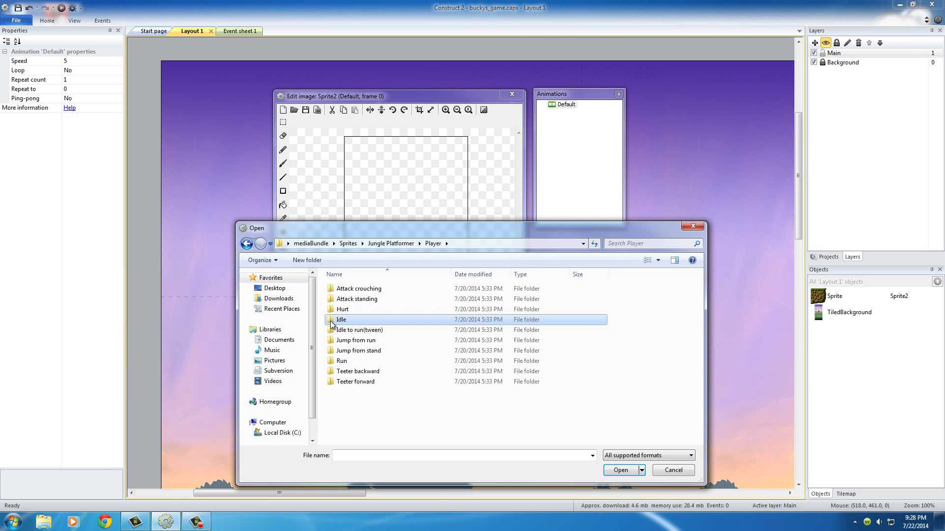
double_click(331, 321)
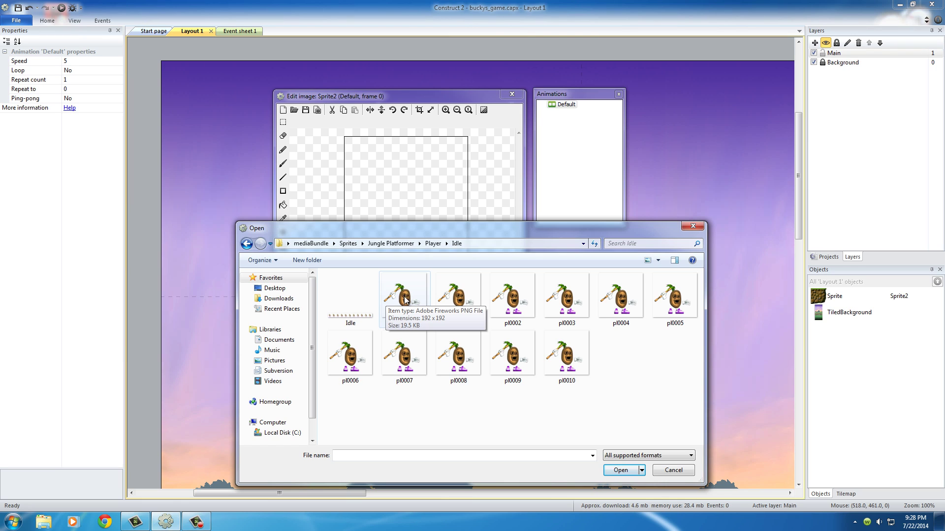
click(347, 301)
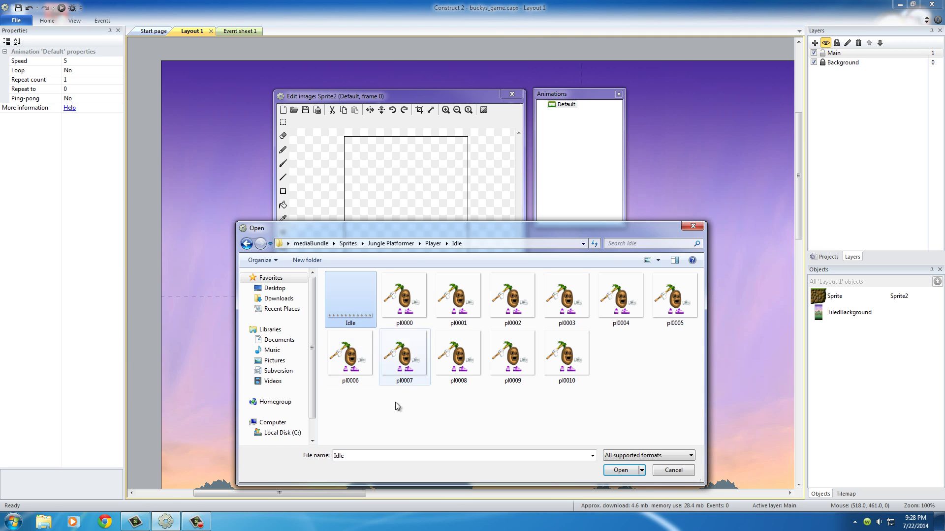
right_click(347, 300)
Preview the Idle strip in Windows Photo Viewer, showing eleven poses in a row.
click(286, 251)
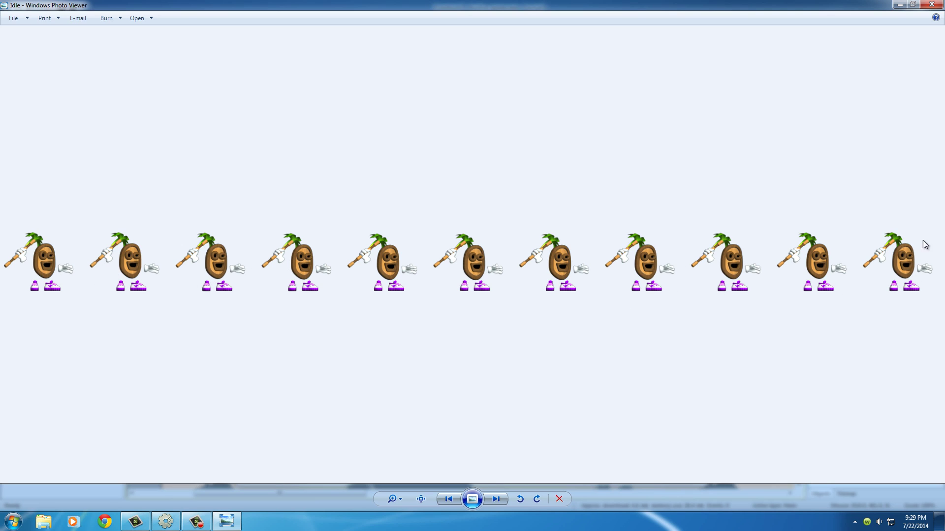
Close the preview, open the Idle file, and set 11 horizontal by 1 vertical cells.
click(932, 4)
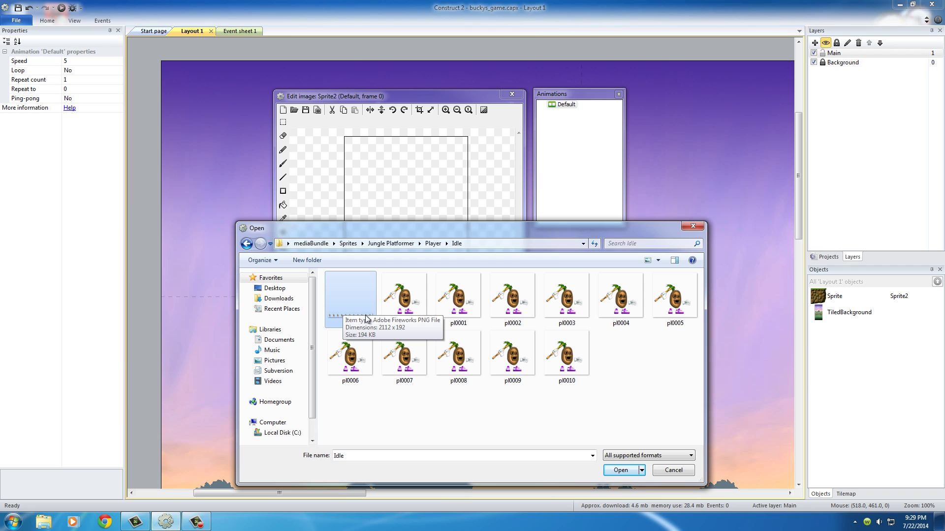
click(621, 470)
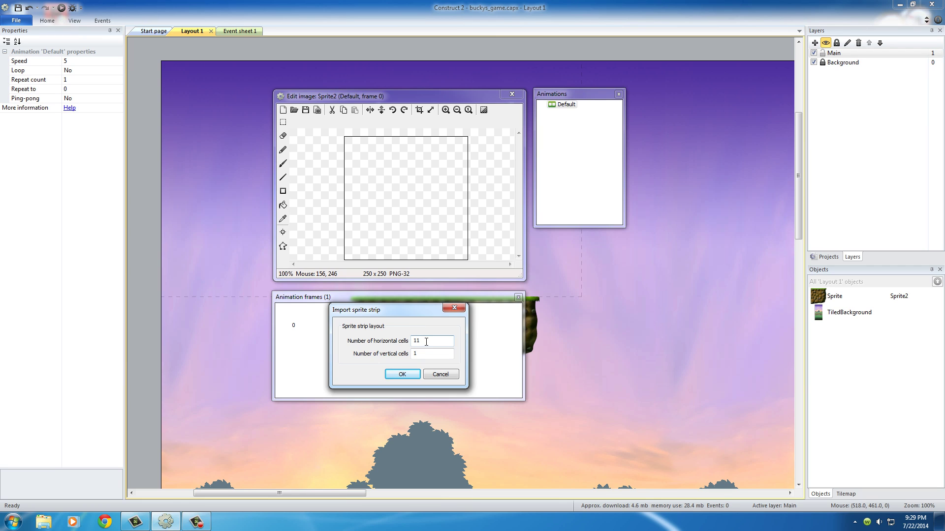
drag(419, 341, 411, 341)
Confirm the 11 x 1 import, then inspect frame 1 and the blank frame 0.
click(403, 375)
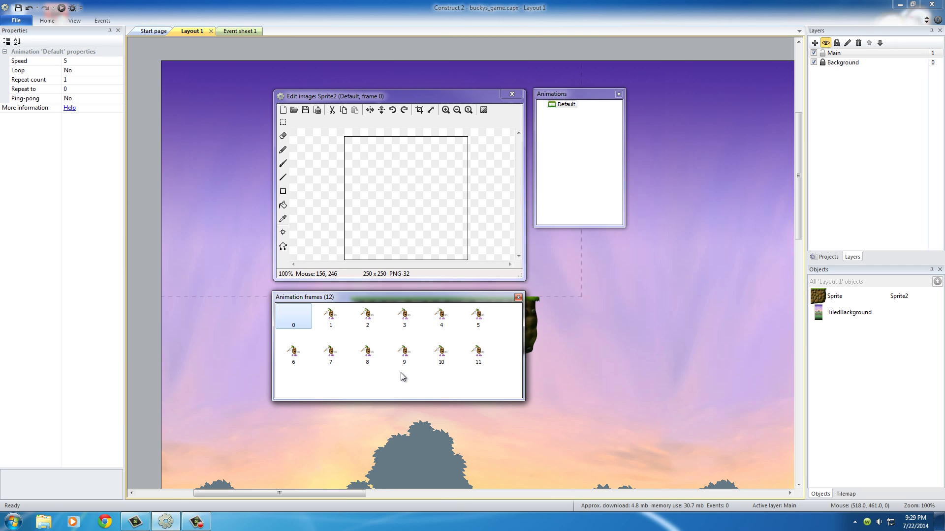
click(330, 318)
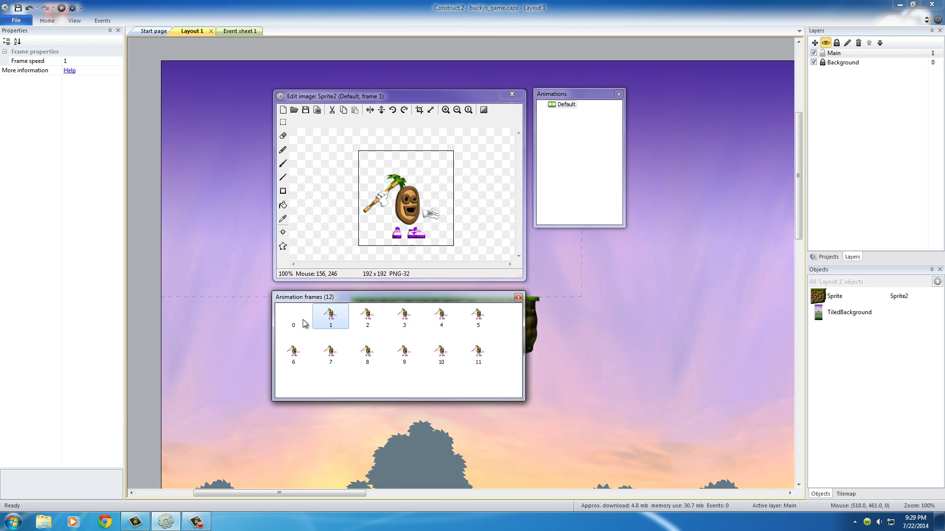
click(295, 318)
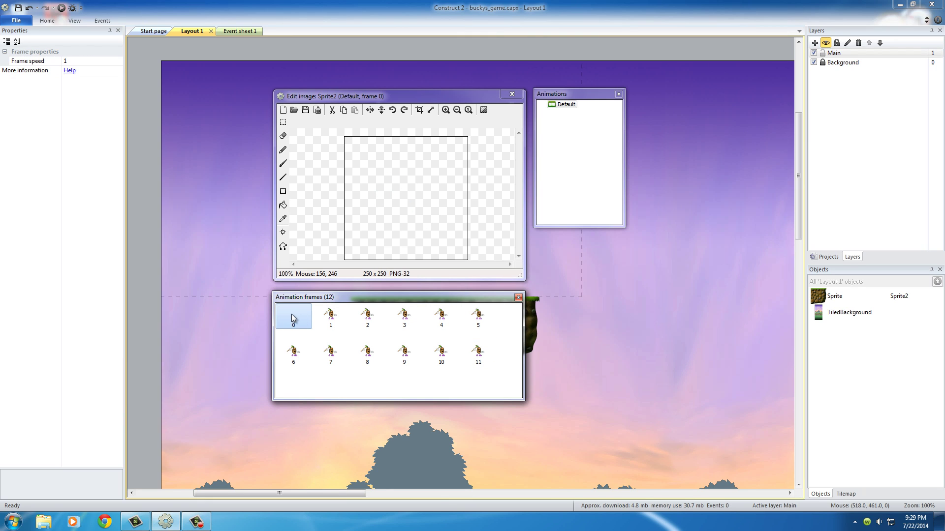
right_click(292, 317)
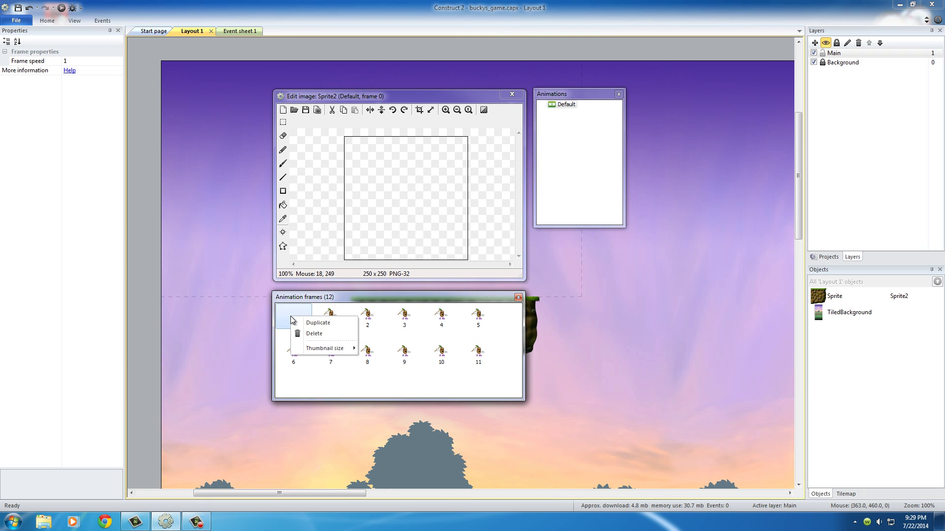
Delete the blank frame 0, leaving 11 Idle frames numbered 0–10.
click(312, 335)
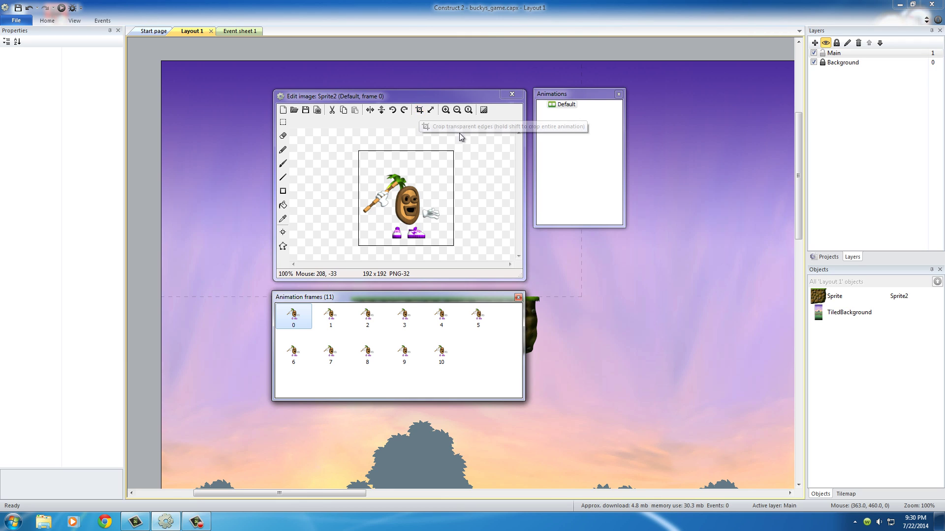
Crop transparent edges across all 11 frames, shrinking them to 159 x 135.
shift+click(419, 110)
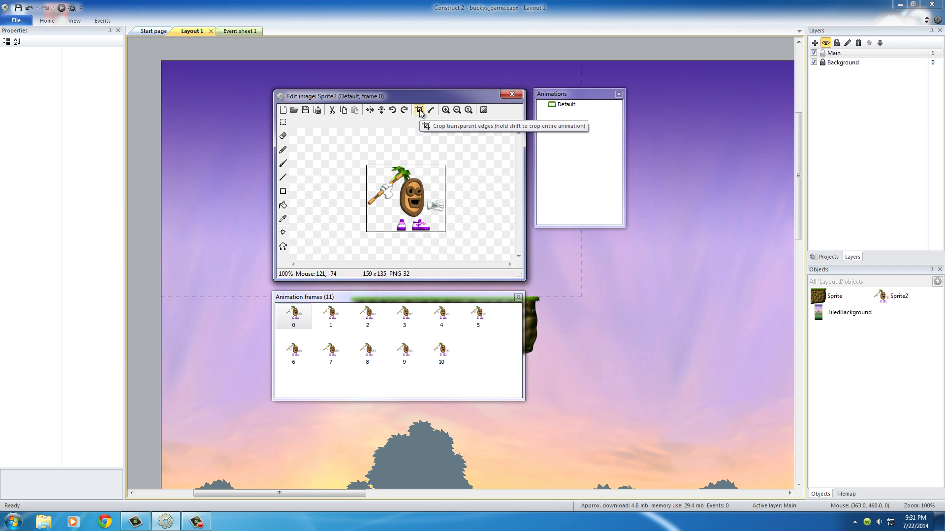
click(330, 316)
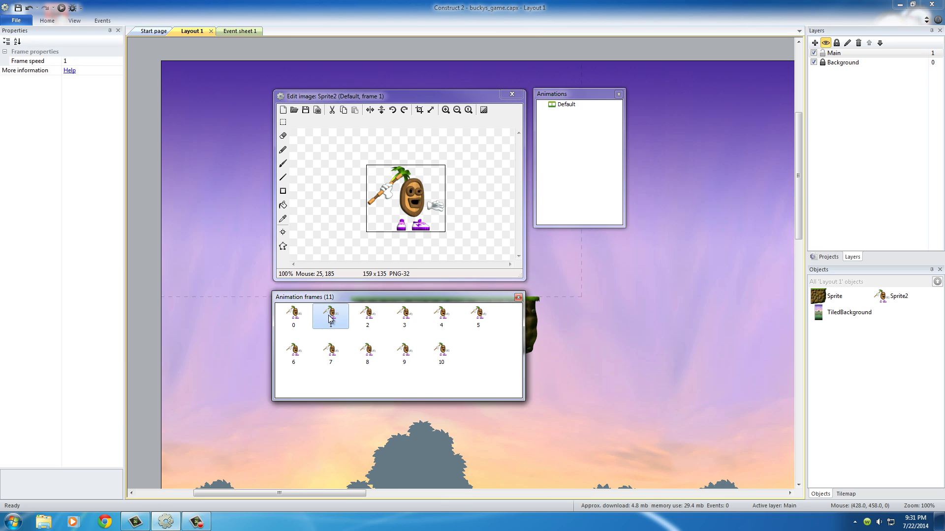
click(372, 320)
click(404, 353)
click(435, 354)
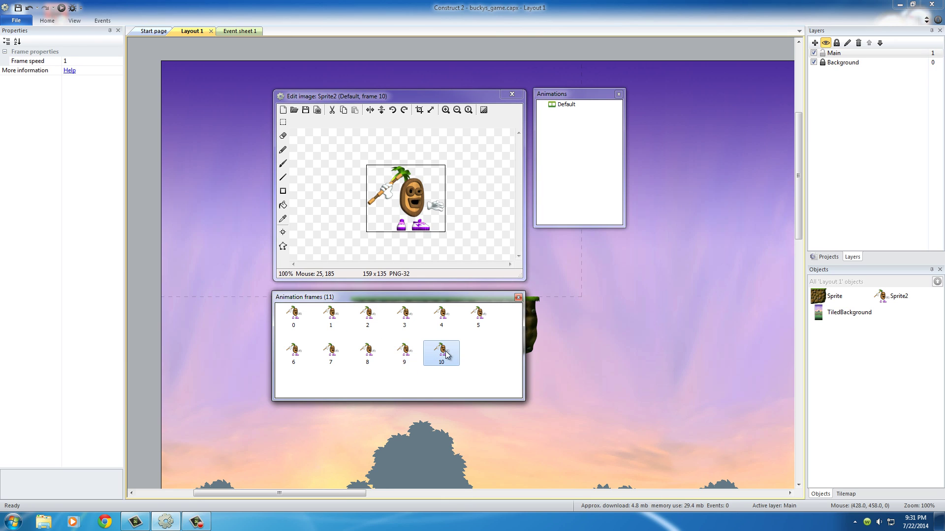
click(296, 319)
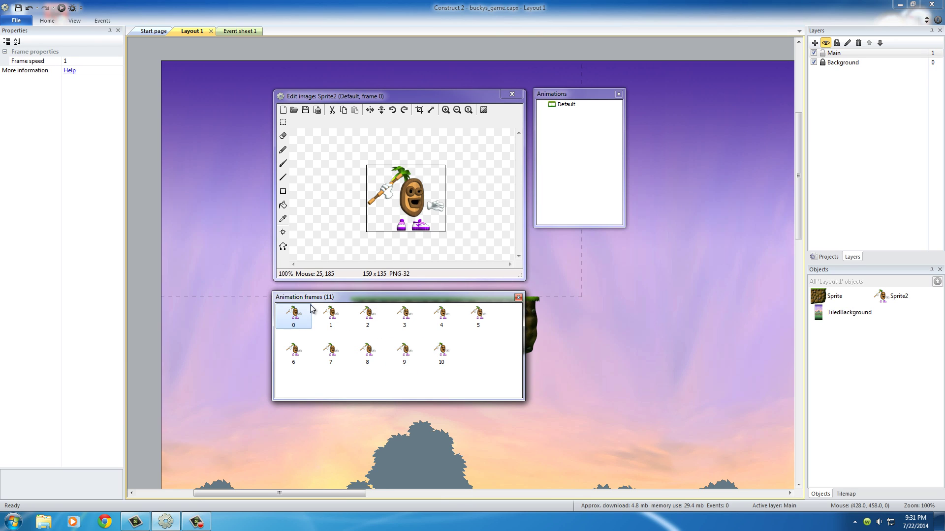
click(441, 353)
click(331, 316)
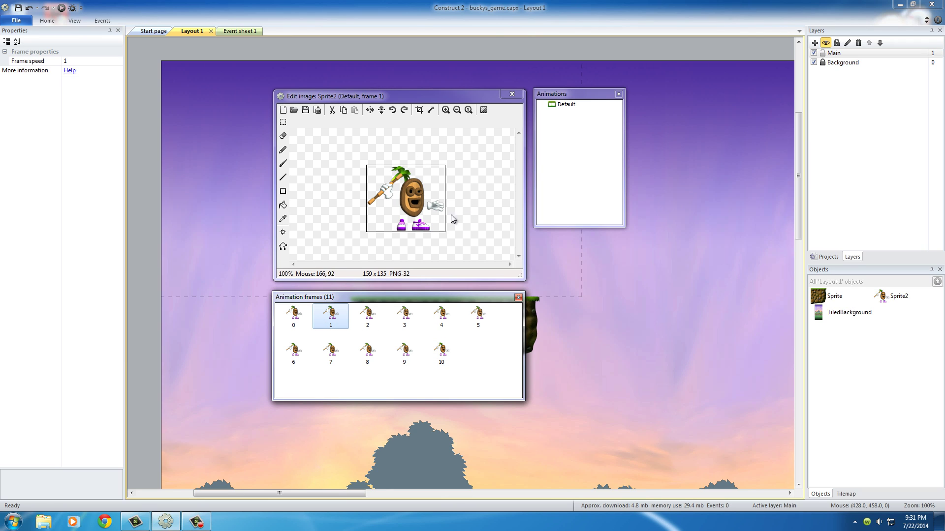
click(294, 316)
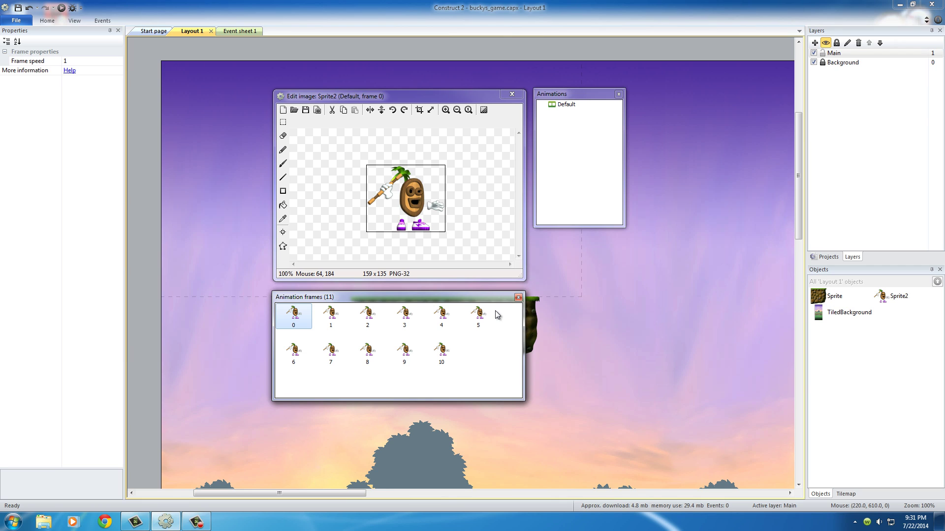
click(482, 222)
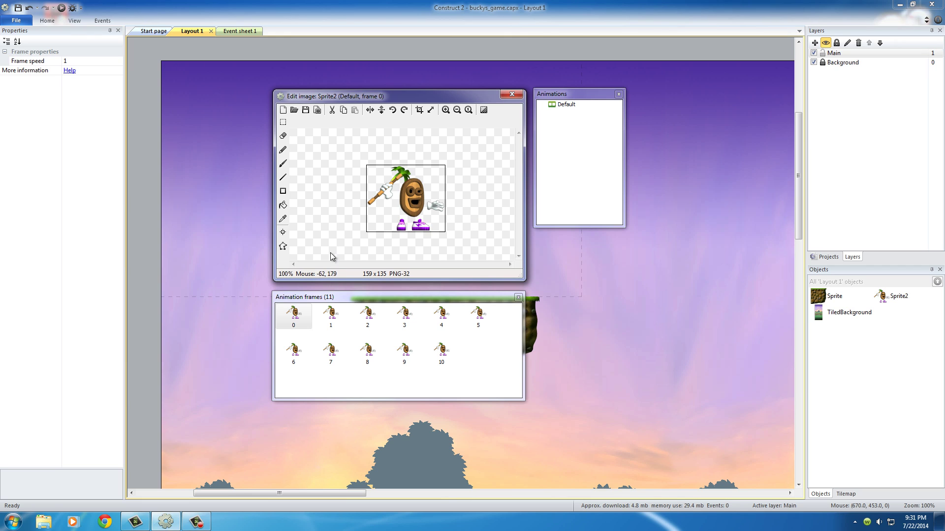
Snap frame 0's origin to bottom centre (80, 135) with Numpad 2.
click(283, 232)
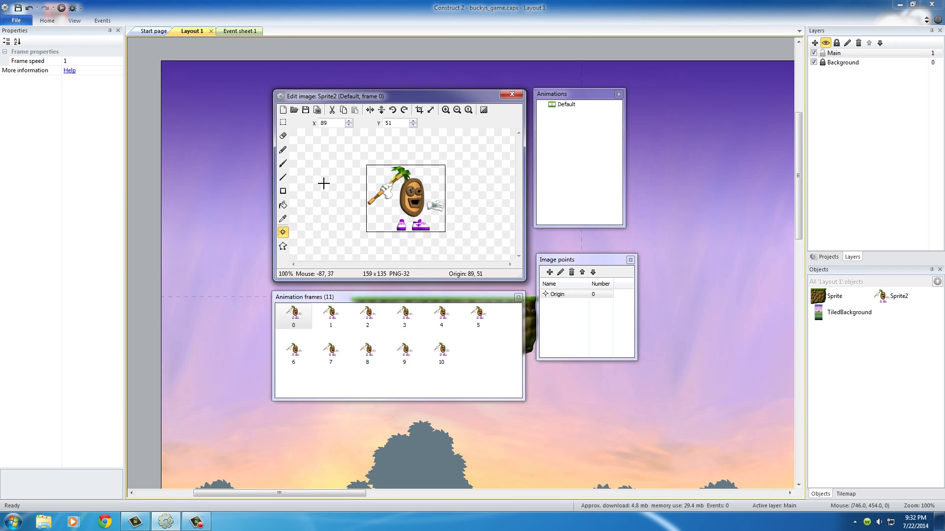
click(283, 232)
key(KP_2)
key(KP_4)
key(KP_6)
key(KP_2)
Compare frame 1's origin against frame 0's new bottom-centre origin.
click(330, 314)
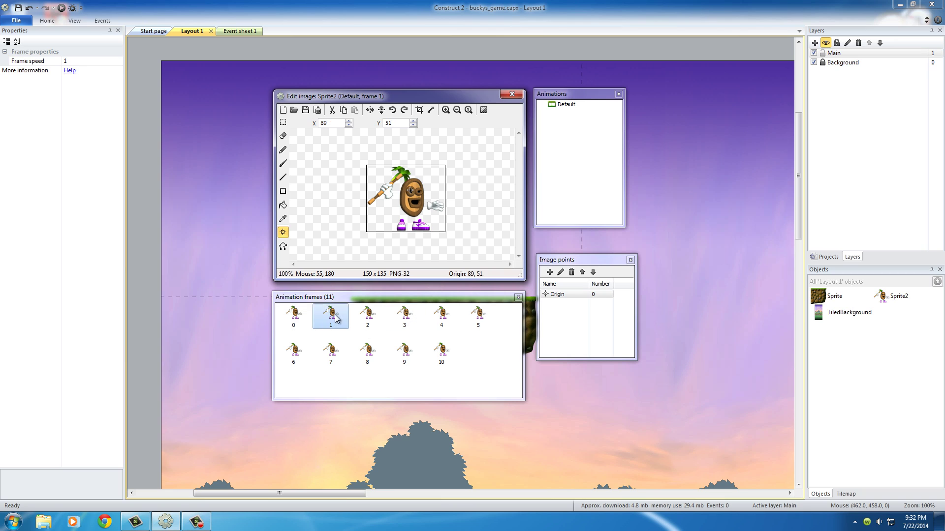
click(294, 314)
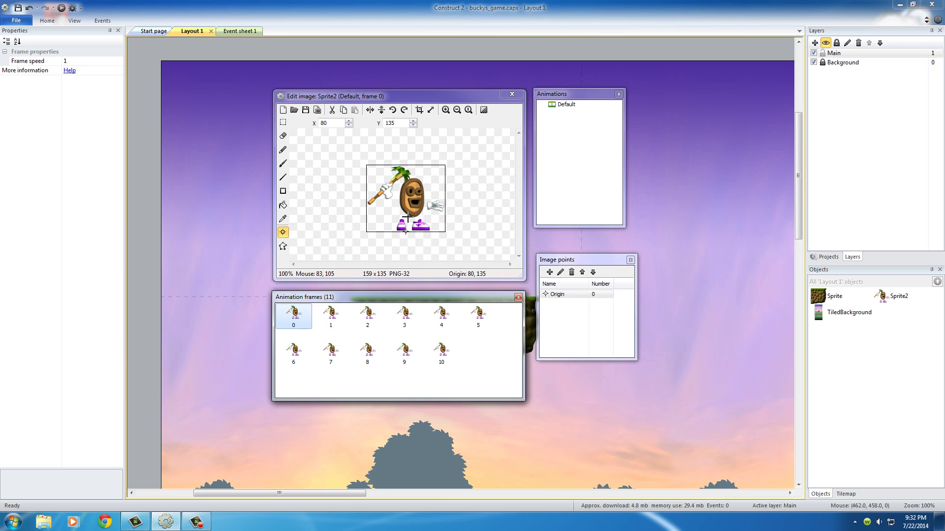
click(330, 314)
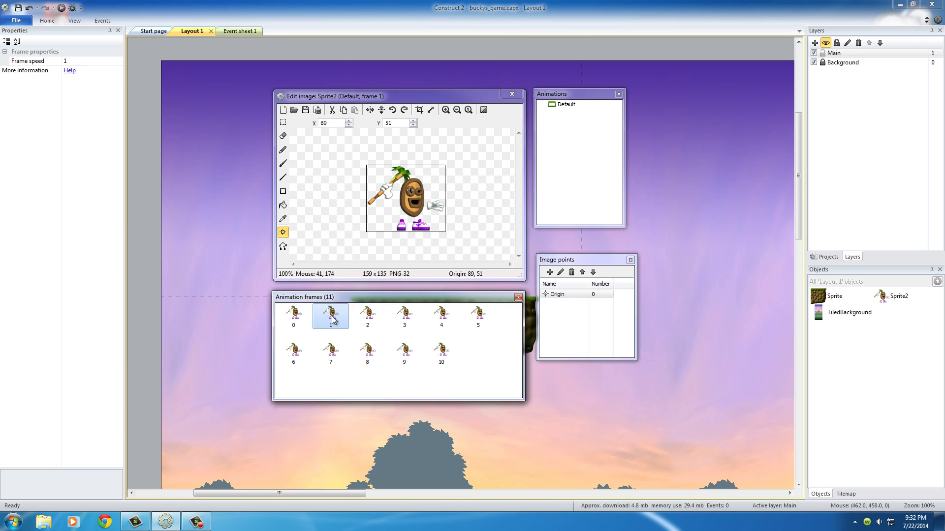
click(296, 315)
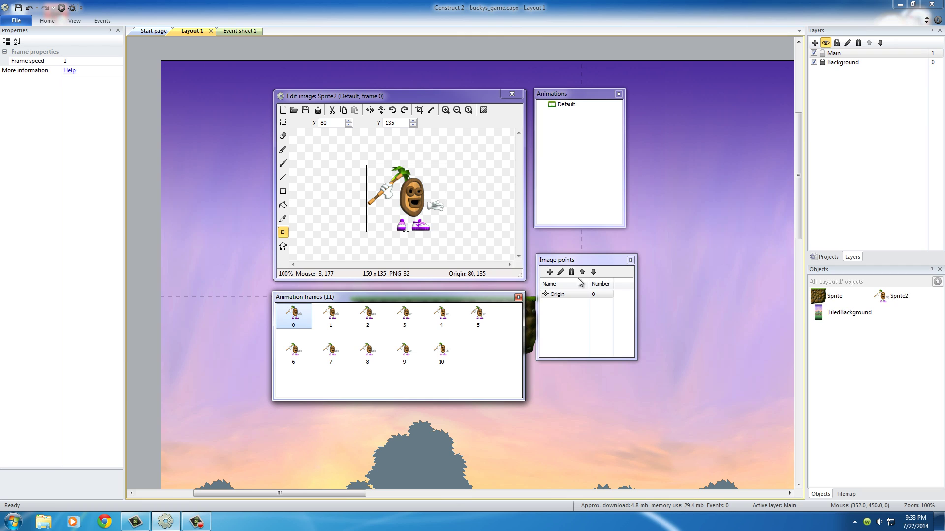
Apply frame 0's Origin point at 80, 135 to the whole Default animation.
click(571, 261)
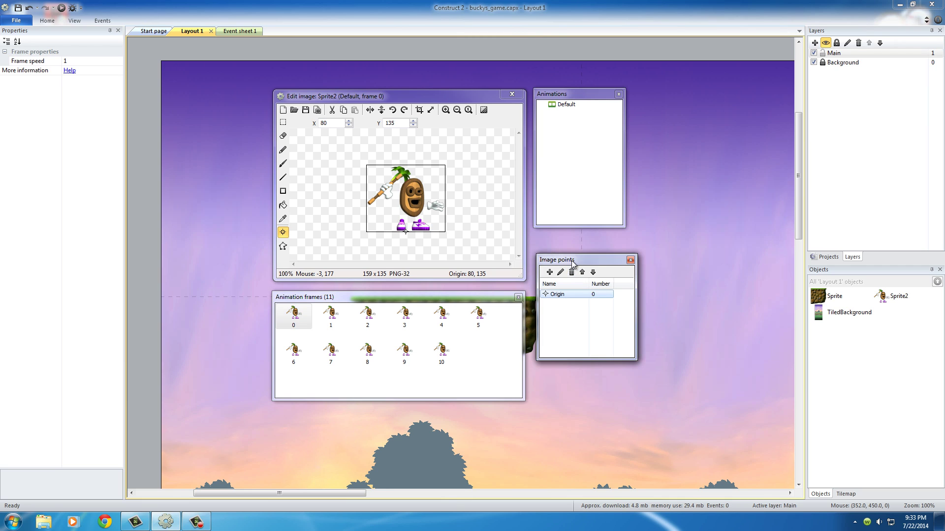
right_click(559, 294)
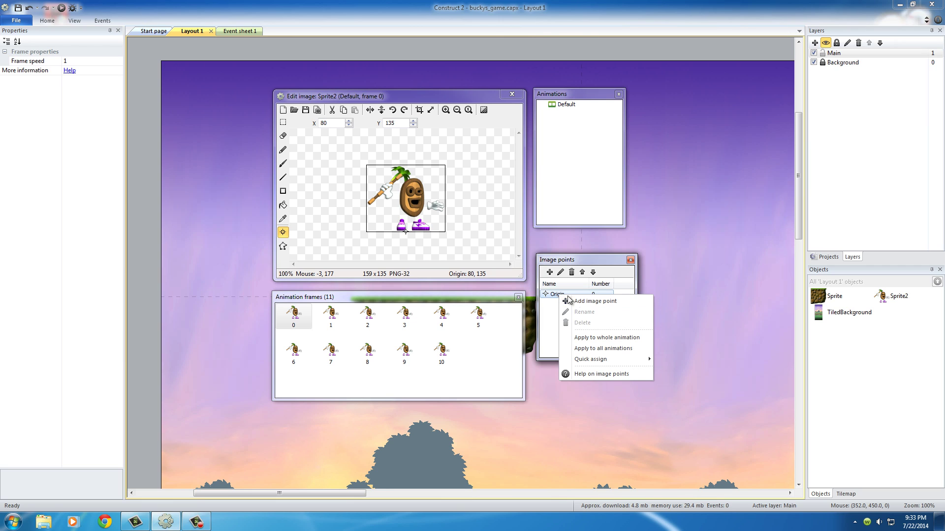
click(615, 338)
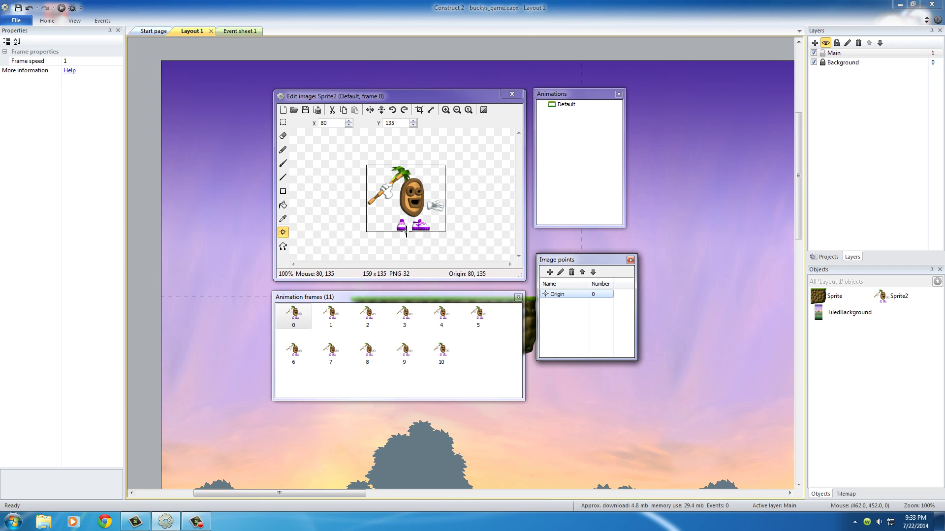
click(332, 318)
click(367, 317)
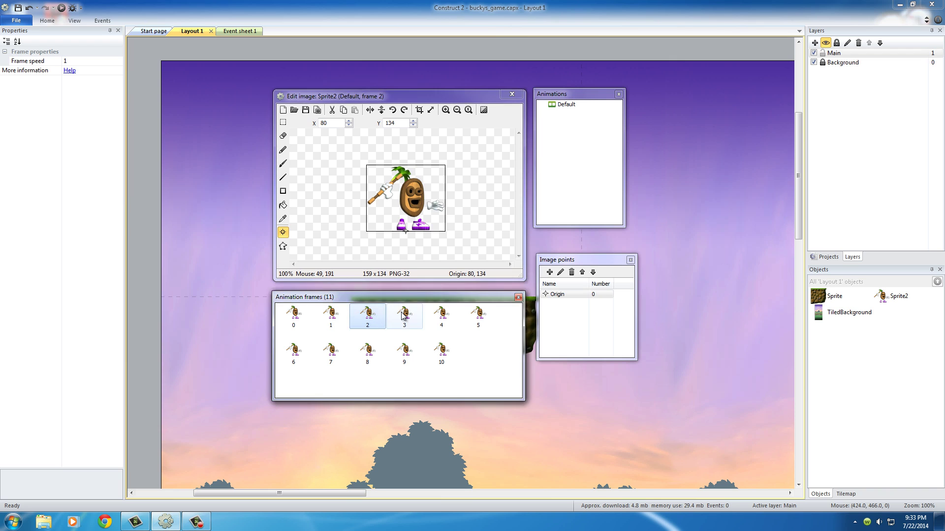
click(404, 317)
click(442, 317)
click(490, 315)
click(294, 352)
click(330, 352)
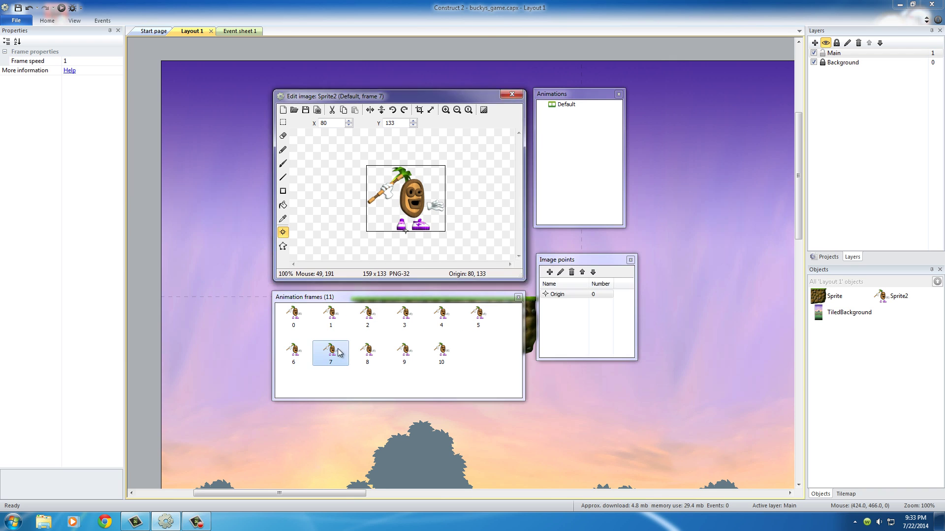
click(367, 352)
click(418, 352)
click(441, 352)
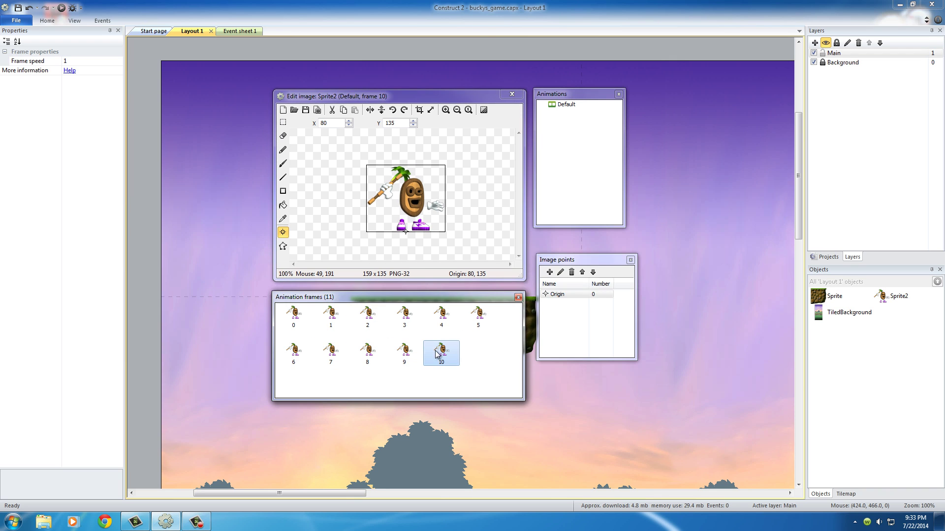
click(293, 315)
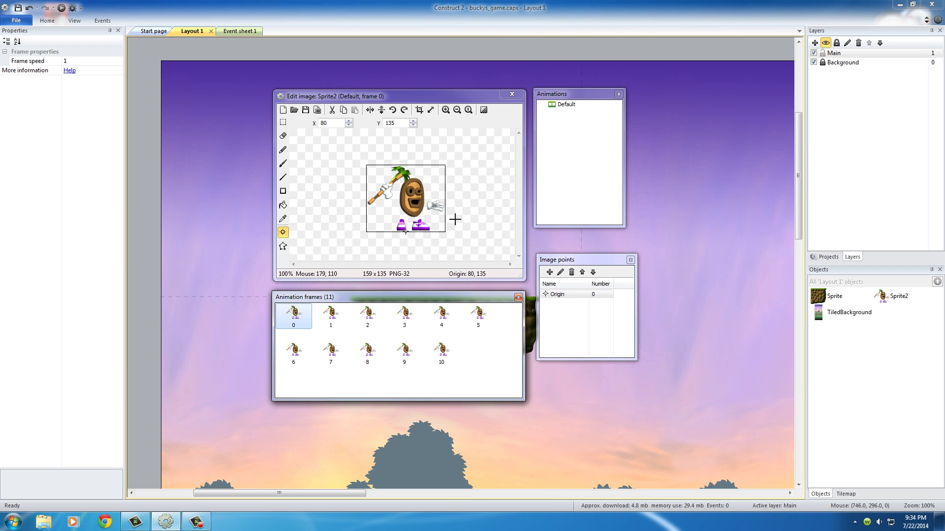
drag(483, 298, 432, 295)
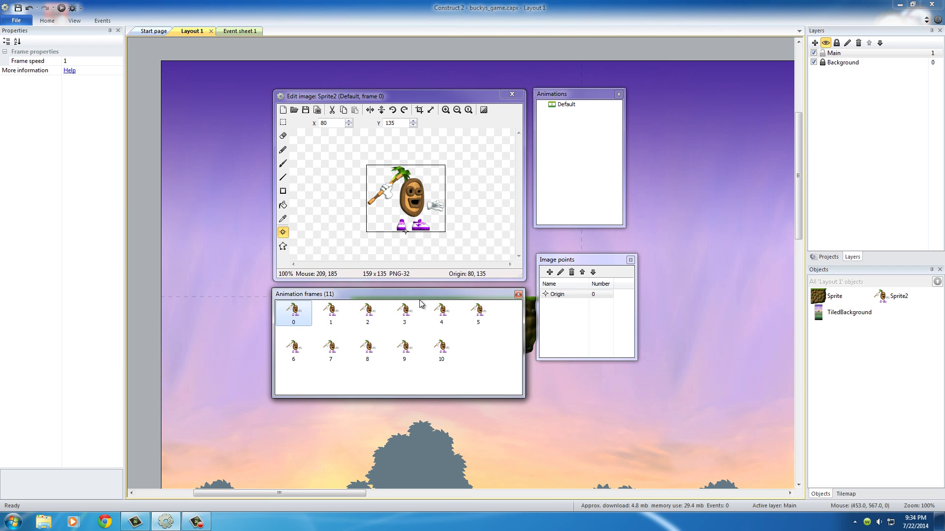